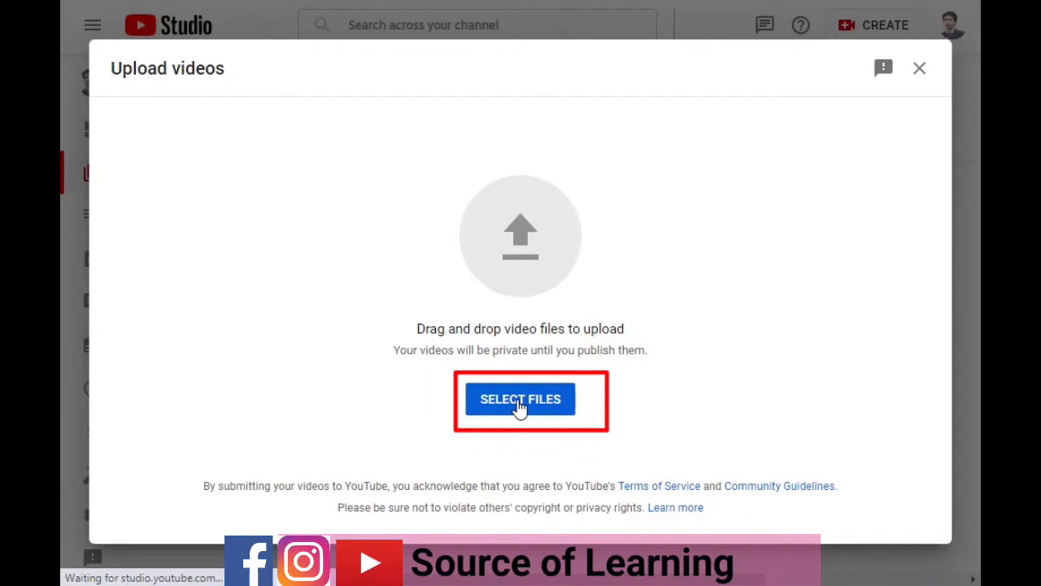
# Step: Upload the video file "How to add Subtitles to youtube videos" from the SS folder on the Desktop
pyautogui.click(519, 402)
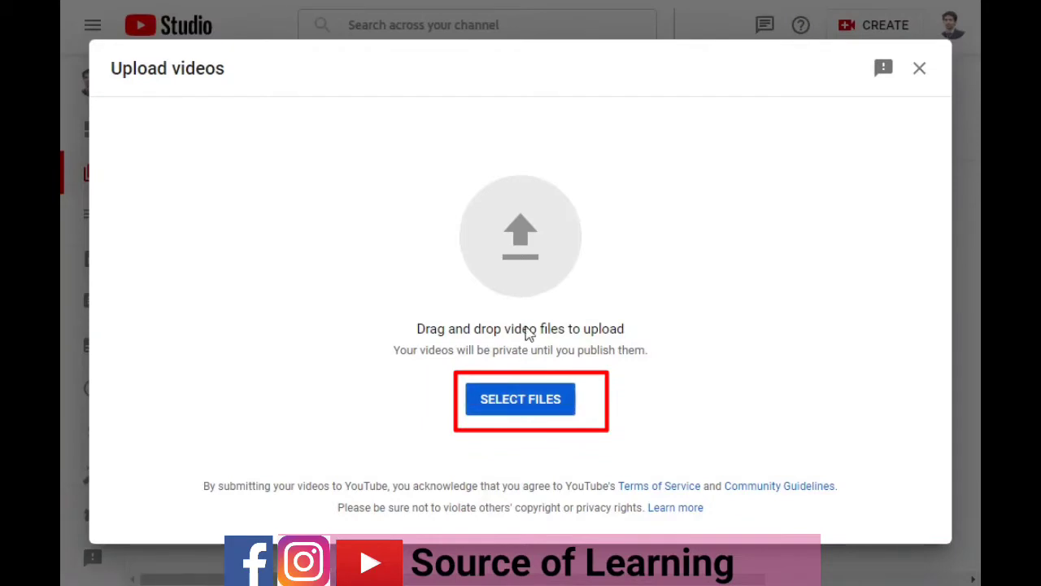
pyautogui.click(158, 109)
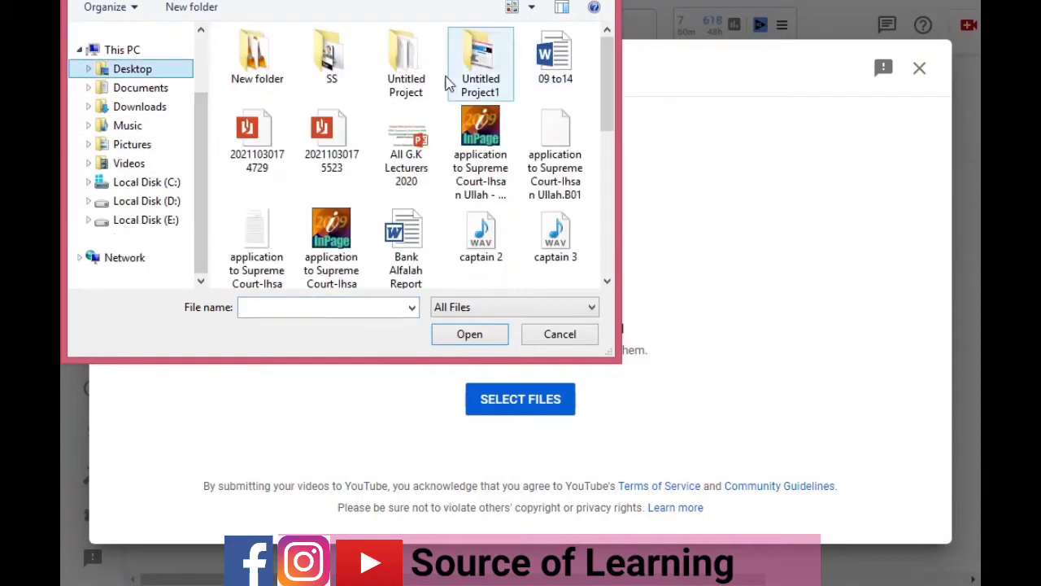
pyautogui.click(345, 70)
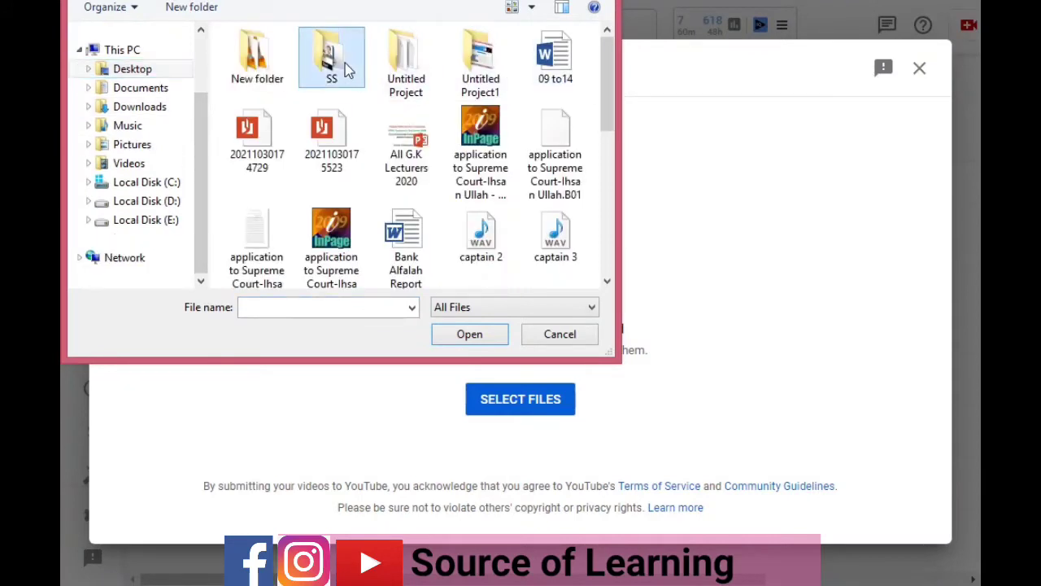
pyautogui.click(441, 334)
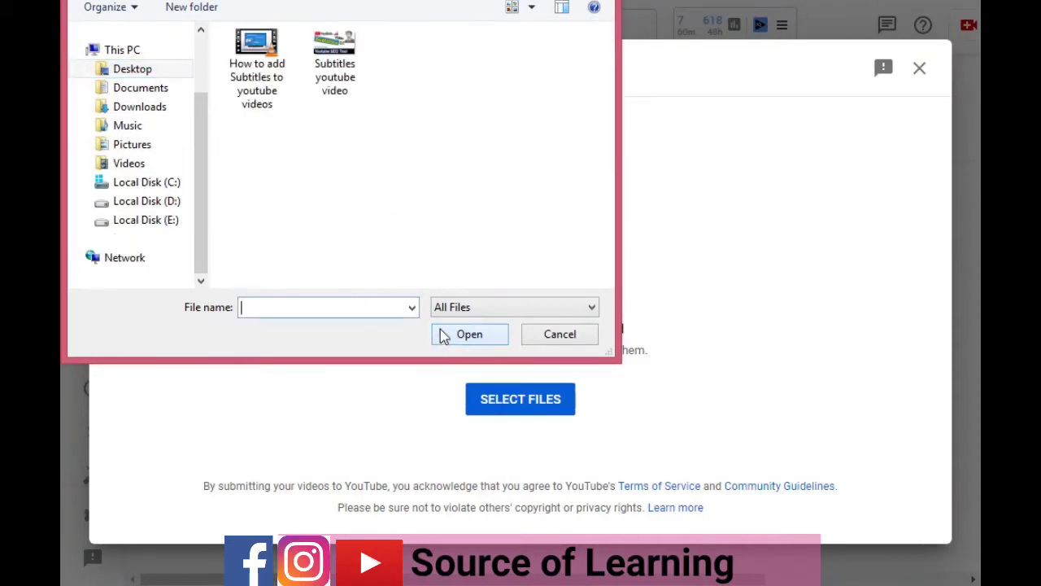
pyautogui.click(266, 83)
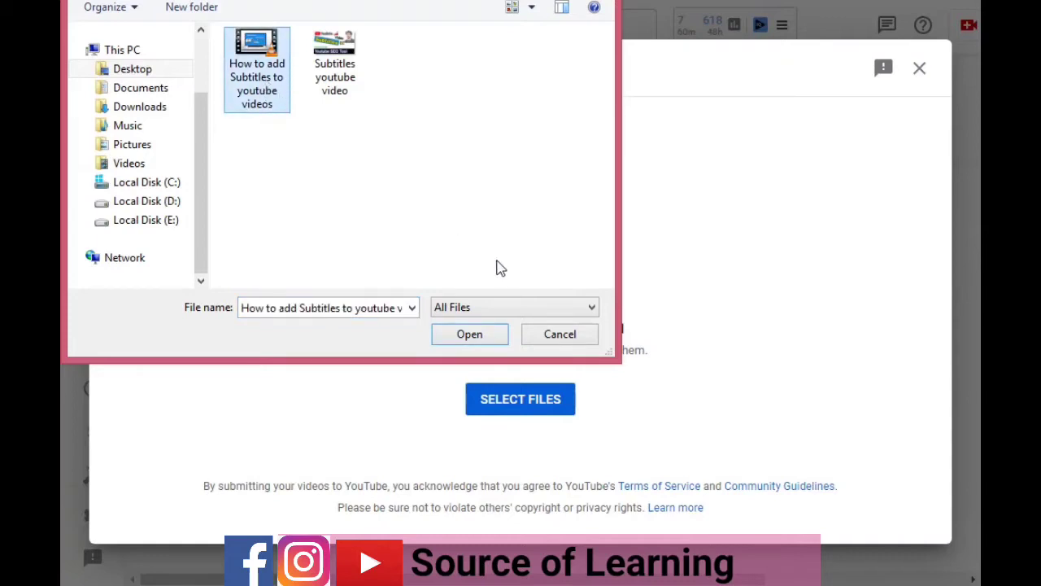
pyautogui.click(475, 337)
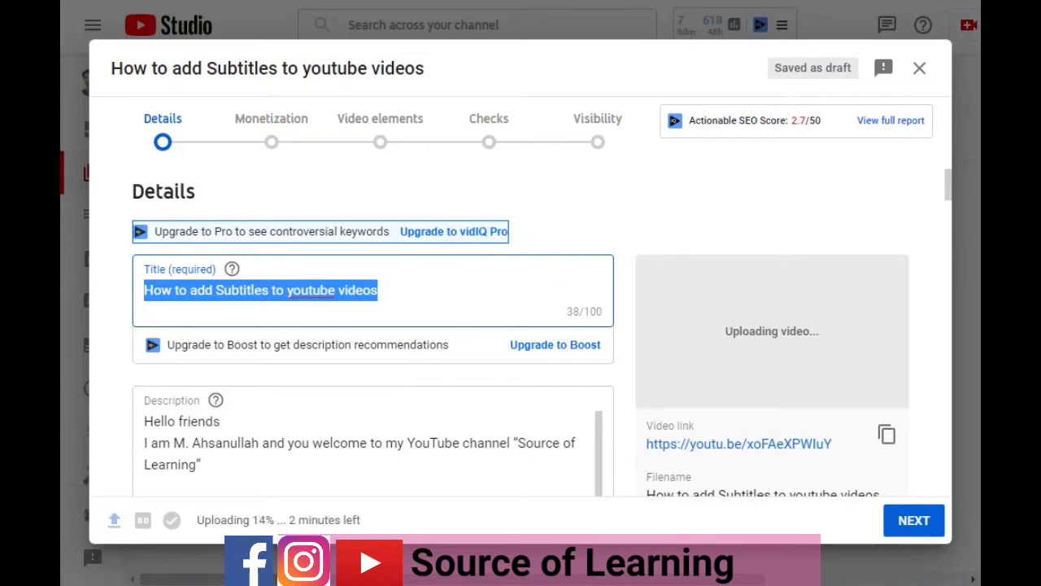
# Step: Switch to the Word document with the prepared video texts, copy its full title line, and return to YouTube Studio
pyautogui.click(769, 209)
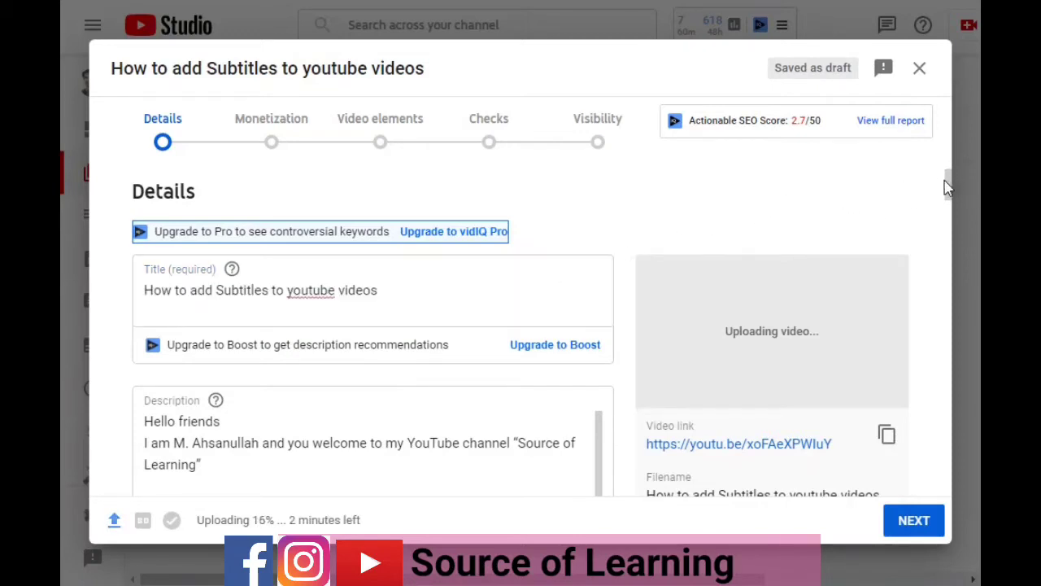
pyautogui.moveTo(950, 189); pyautogui.dragTo(950, 224)
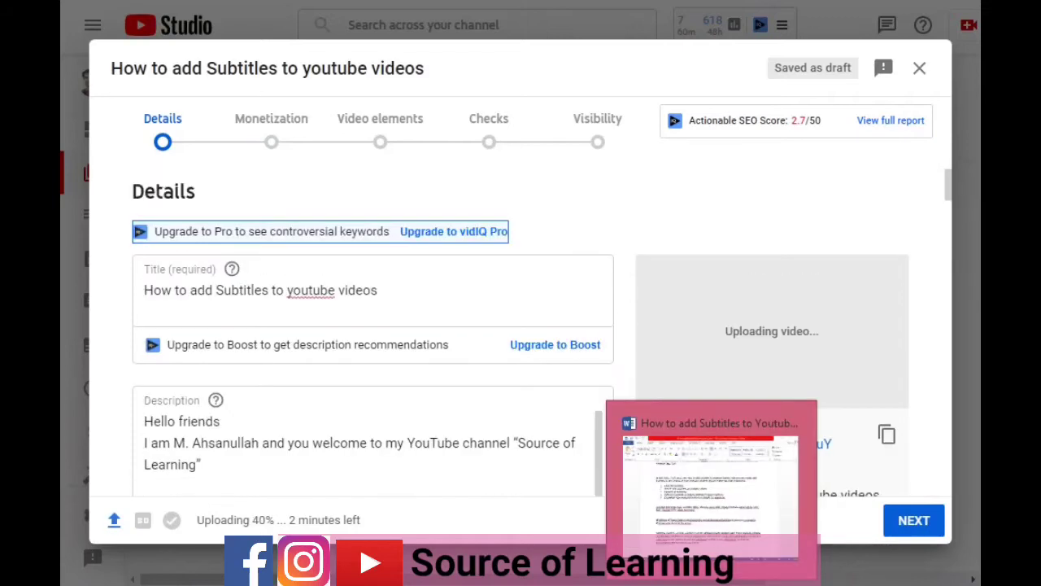
pyautogui.click(712, 488)
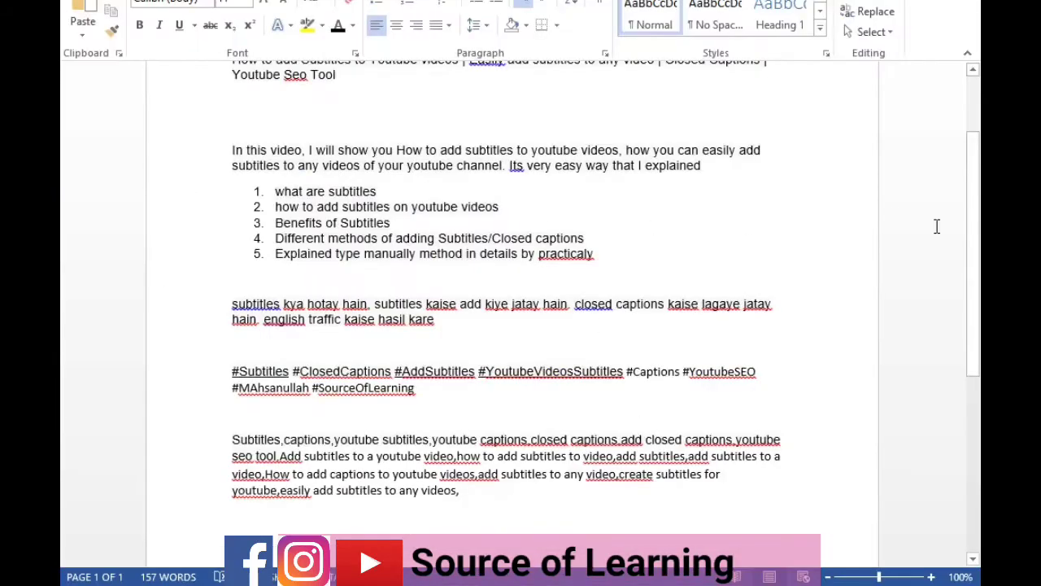
pyautogui.moveTo(977, 268); pyautogui.dragTo(976, 212)
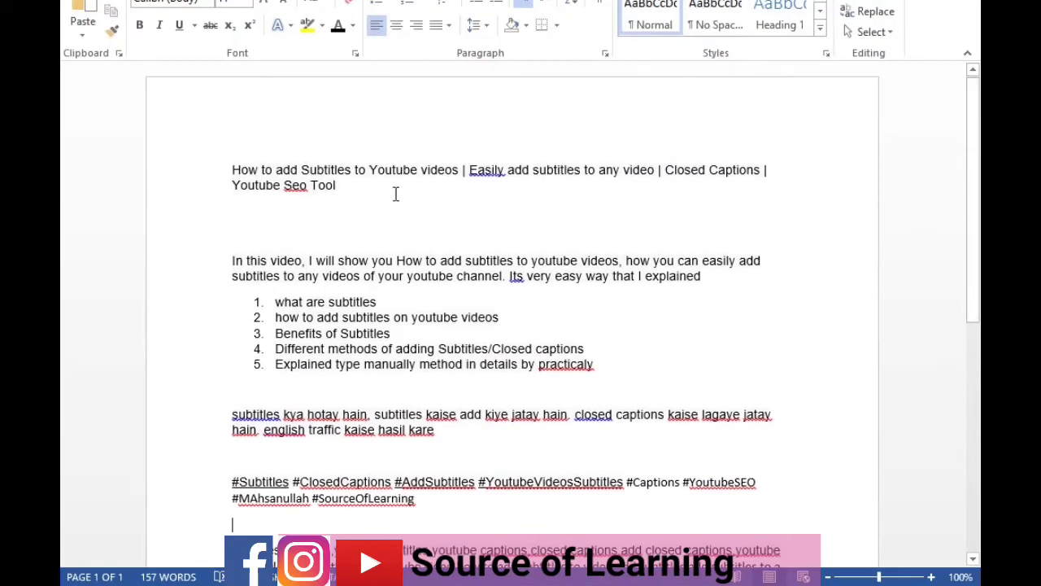
pyautogui.tripleClick(277, 174)
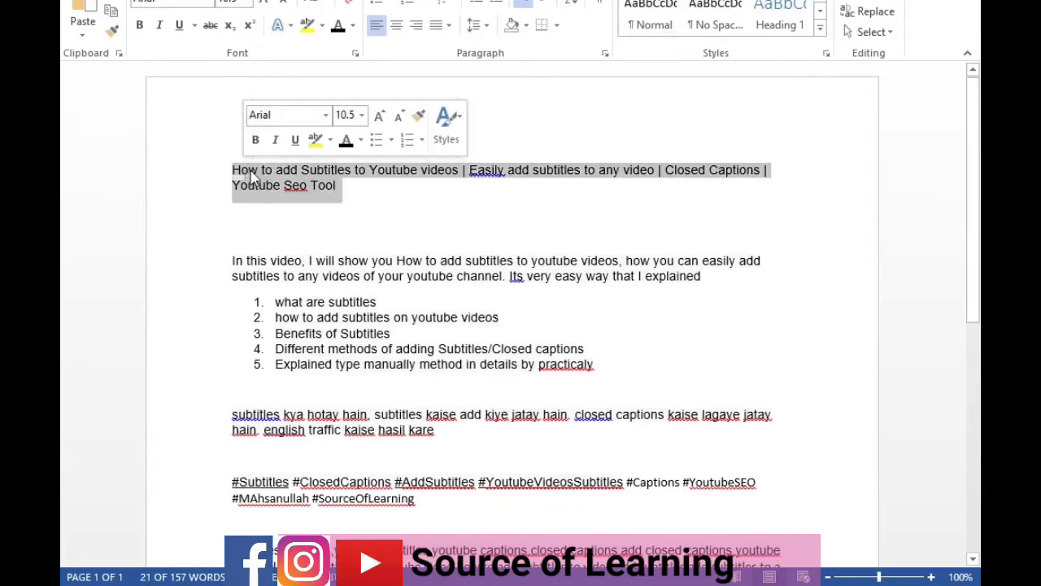
pyautogui.hotkey('ctrl', 'c')
pyautogui.hotkey('alt', 'Tab')
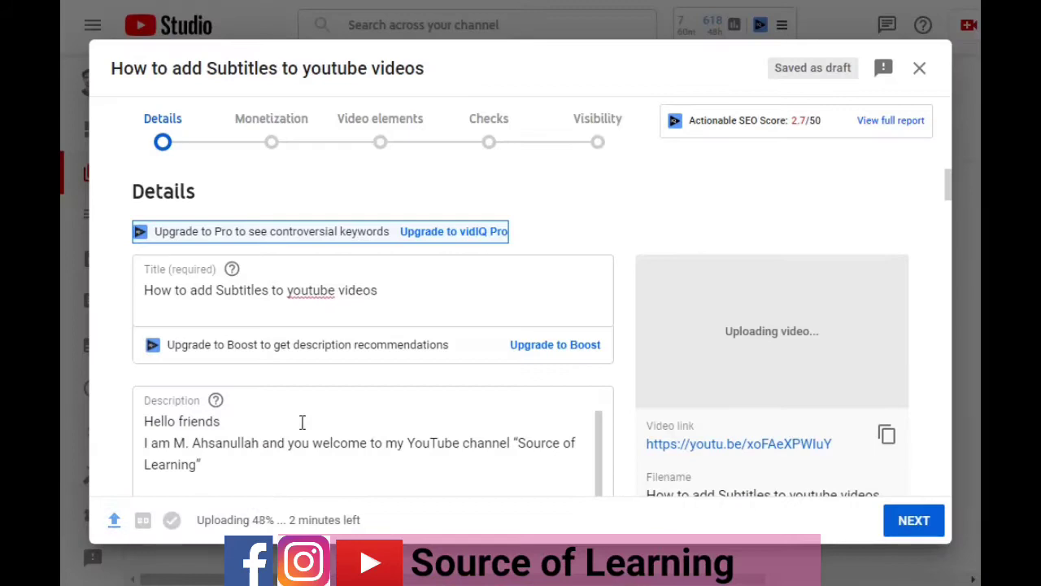
# Step: Replace the video title with "How to add Subtitles to Youtube videos | Easily add subtitles to any video | Closed Captions"
pyautogui.moveTo(381, 292); pyautogui.dragTo(143, 291)
pyautogui.rightClick(165, 292)
pyautogui.click(210, 351)
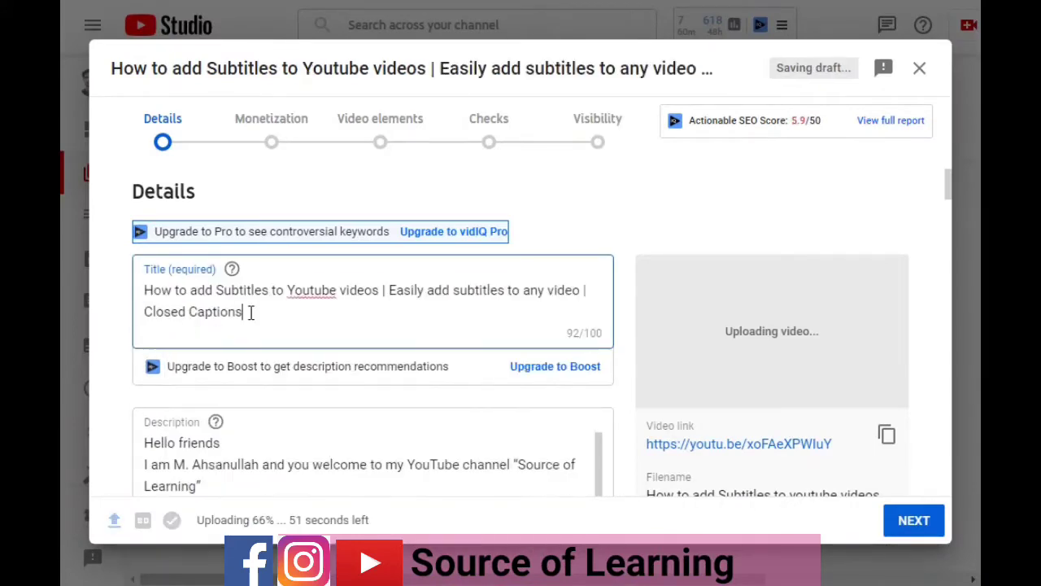
# Step: Copy the complete video title and paste it as the first line of the description, above "Hello friends"
pyautogui.moveTo(242, 311); pyautogui.dragTo(140, 306)
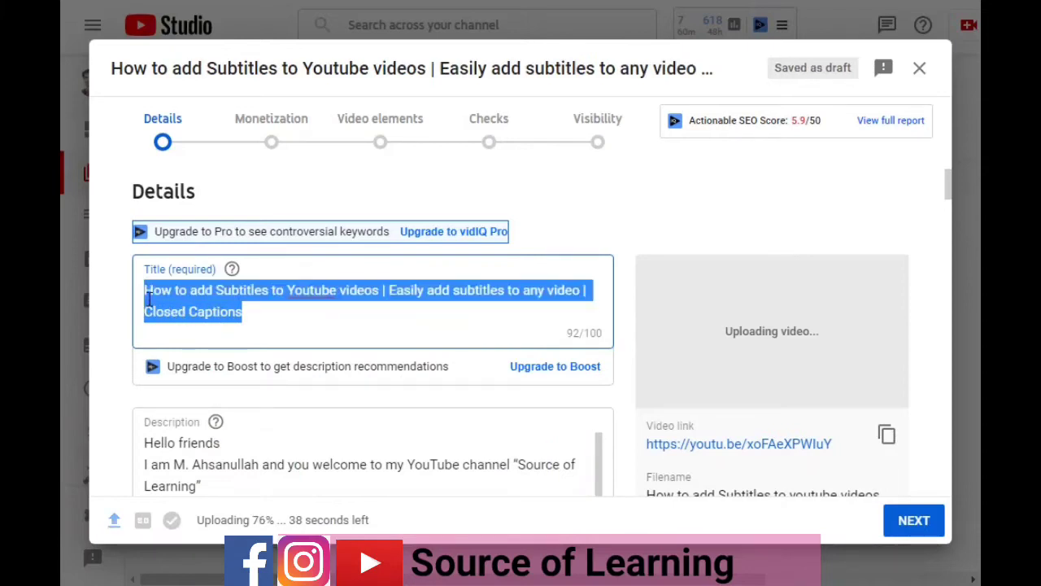
pyautogui.rightClick(165, 293)
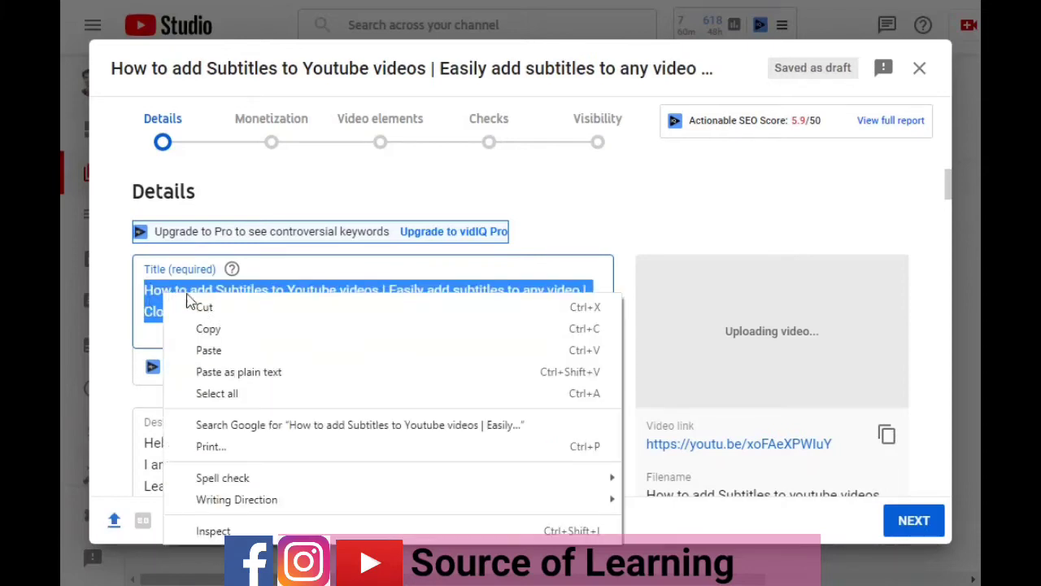
pyautogui.click(228, 331)
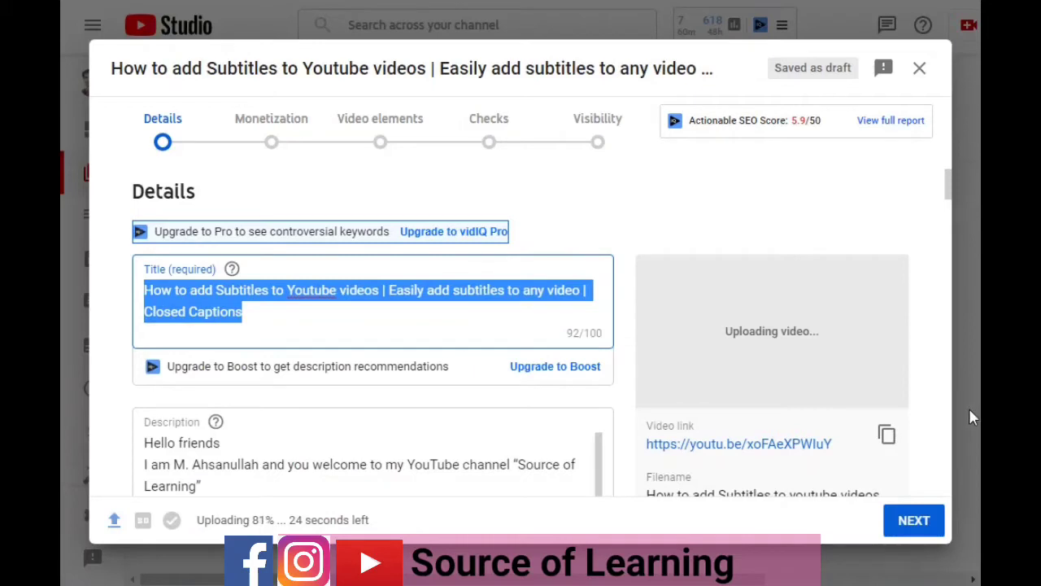
pyautogui.click(950, 192)
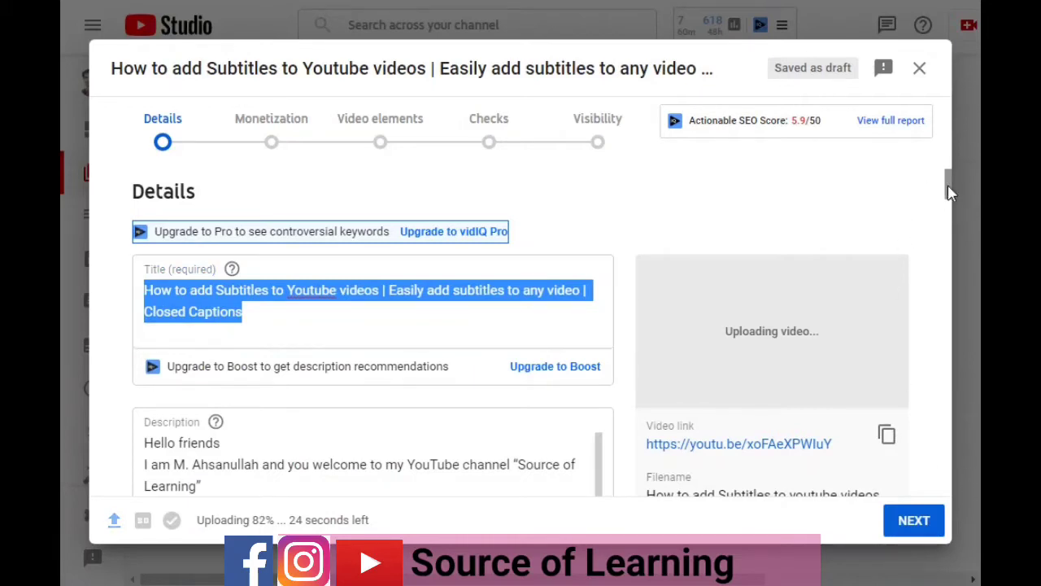
pyautogui.scroll(-1, 216, 356)
pyautogui.click(216, 355)
pyautogui.rightClick(177, 338)
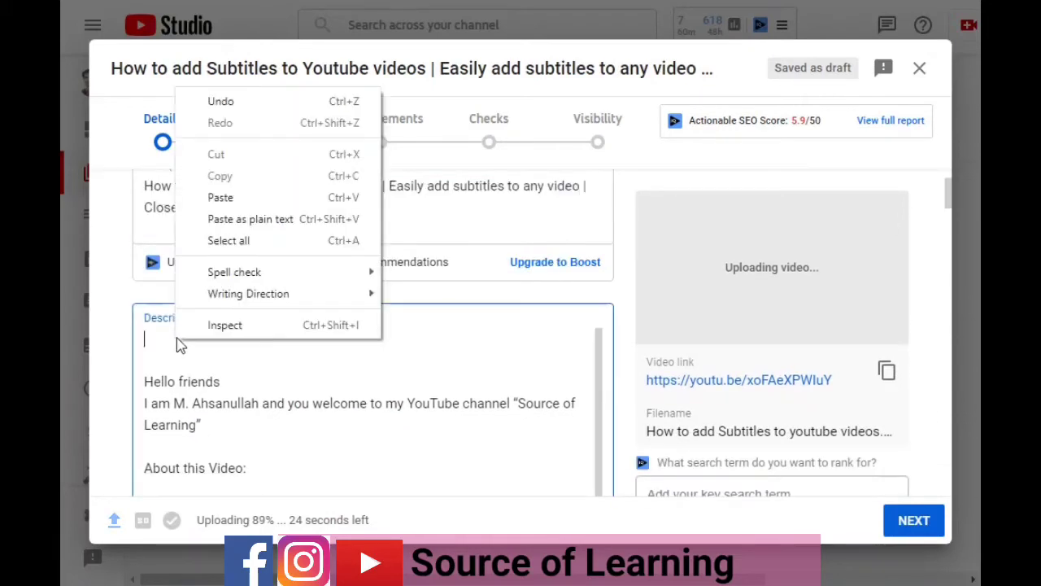
pyautogui.click(232, 200)
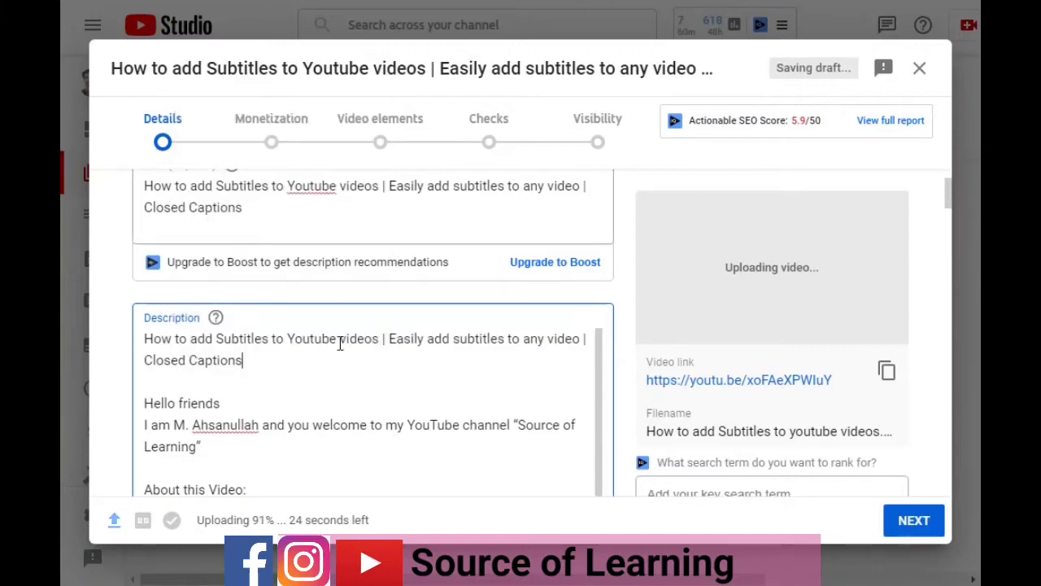
# Step: Switch to Word and copy the intro paragraph, the numbered list and the "subtitles kya hotay hain" paragraph, then return to YouTube Studio
pyautogui.hotkey('alt', 'Tab')
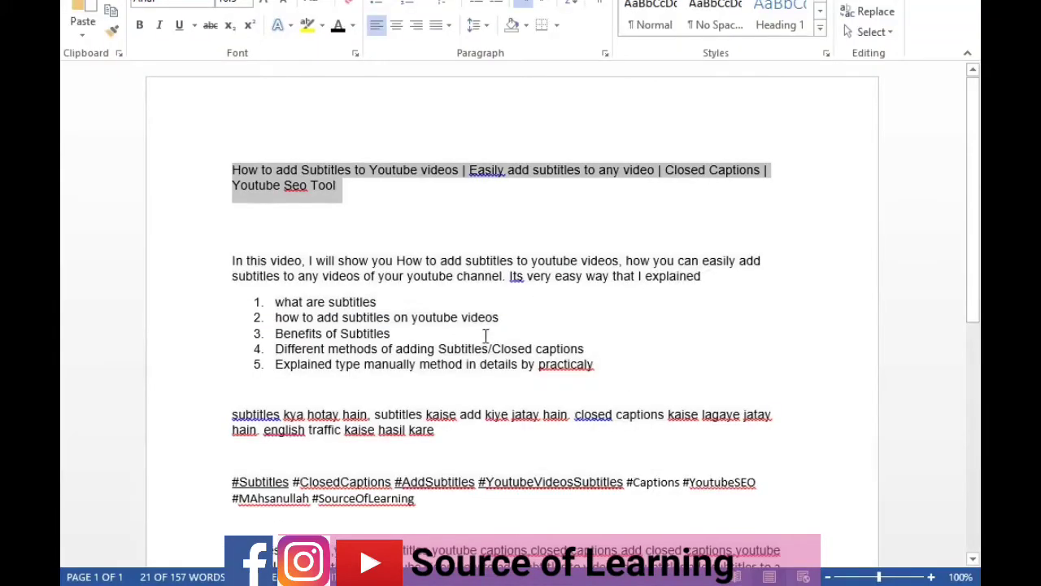
pyautogui.moveTo(450, 437); pyautogui.dragTo(235, 261)
pyautogui.hotkey('alt', 'Tab')
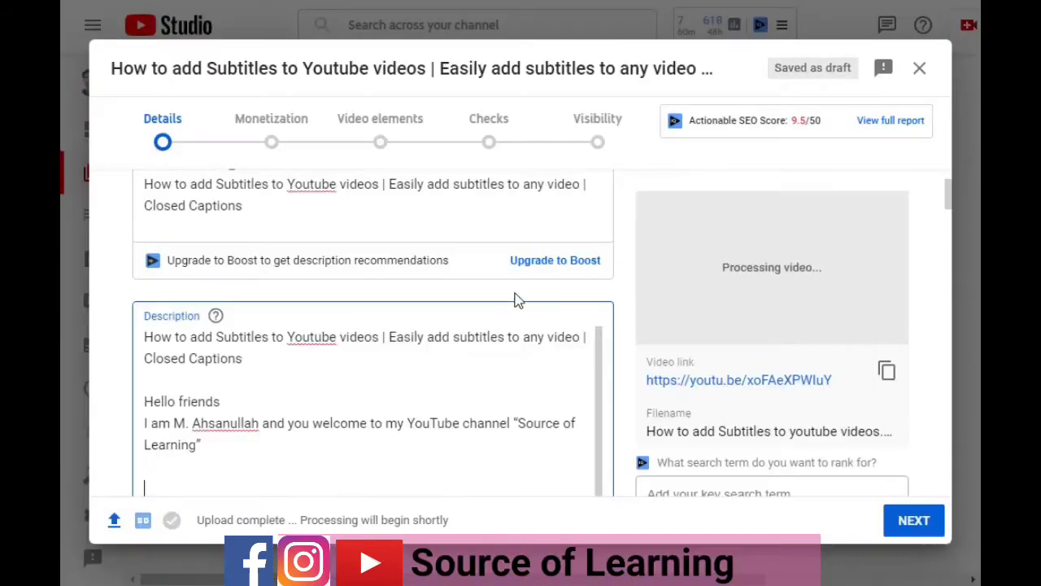
# Step: Remove the extra blank lines above "About this Video:" in the description and paste the copied text on a new line below that heading
pyautogui.scroll(-3, 358, 272)
pyautogui.click(173, 306)
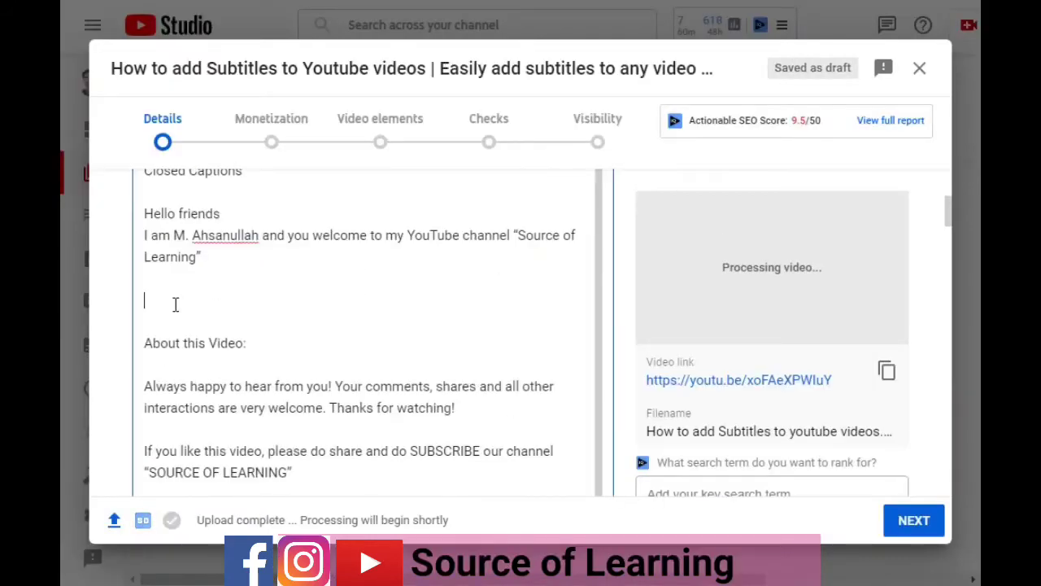
pyautogui.press('BackSpace')
pyautogui.press('BackSpace')
pyautogui.click(204, 316)
pyautogui.press('Return')
pyautogui.rightClick(204, 316)
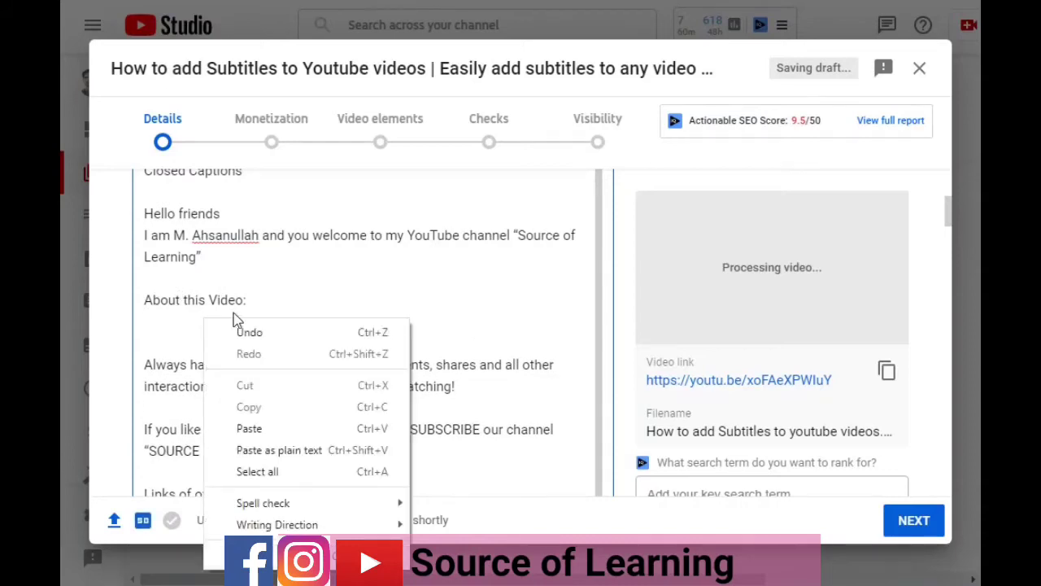
pyautogui.click(290, 428)
# Step: Copy the hashtag lines starting with #Subtitles from the Word document and paste them below the Twitter link at the description's end
pyautogui.moveTo(946, 230); pyautogui.dragTo(949, 236)
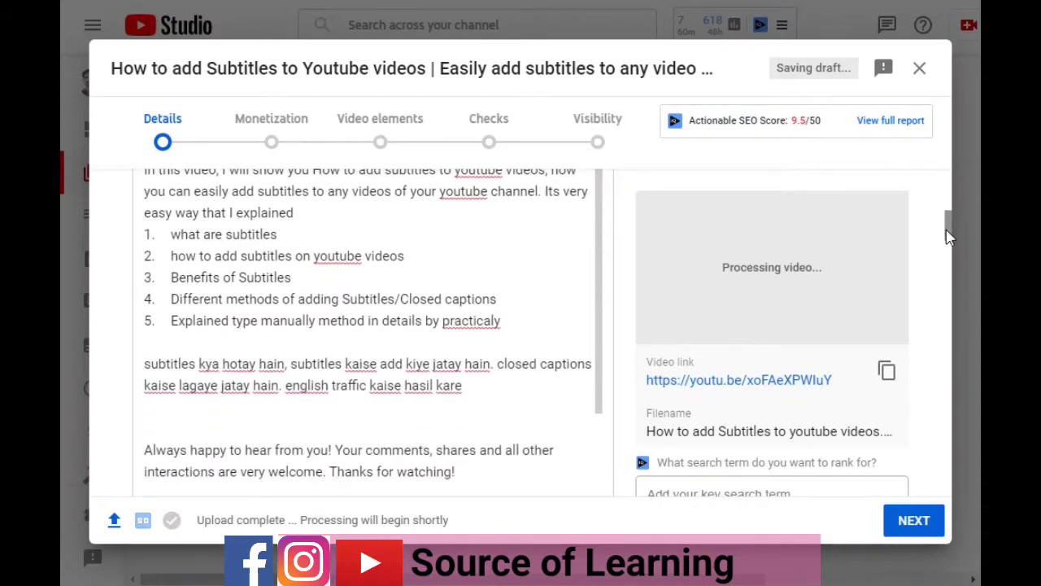
pyautogui.moveTo(597, 319); pyautogui.dragTo(602, 336)
pyautogui.scroll(-5, 602, 336)
pyautogui.hotkey('alt', 'Tab')
pyautogui.click(440, 499)
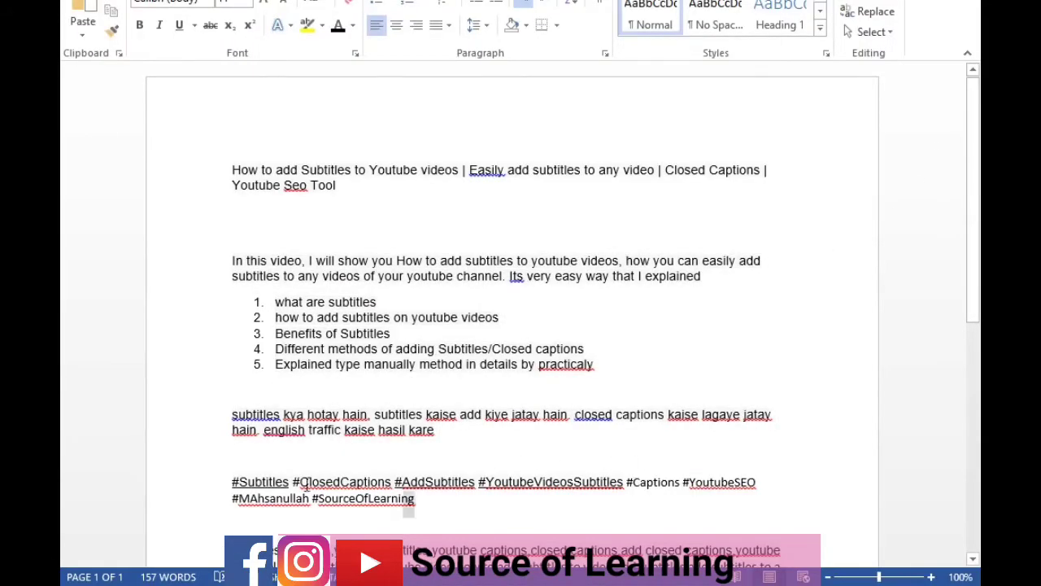
pyautogui.moveTo(407, 502); pyautogui.dragTo(235, 480)
pyautogui.rightClick(242, 483)
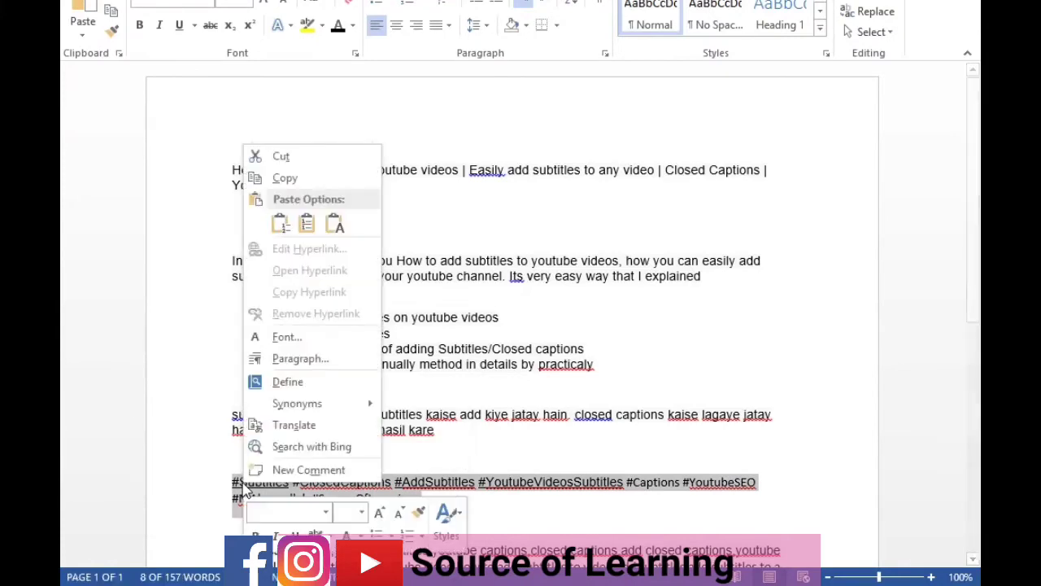
pyautogui.click(312, 178)
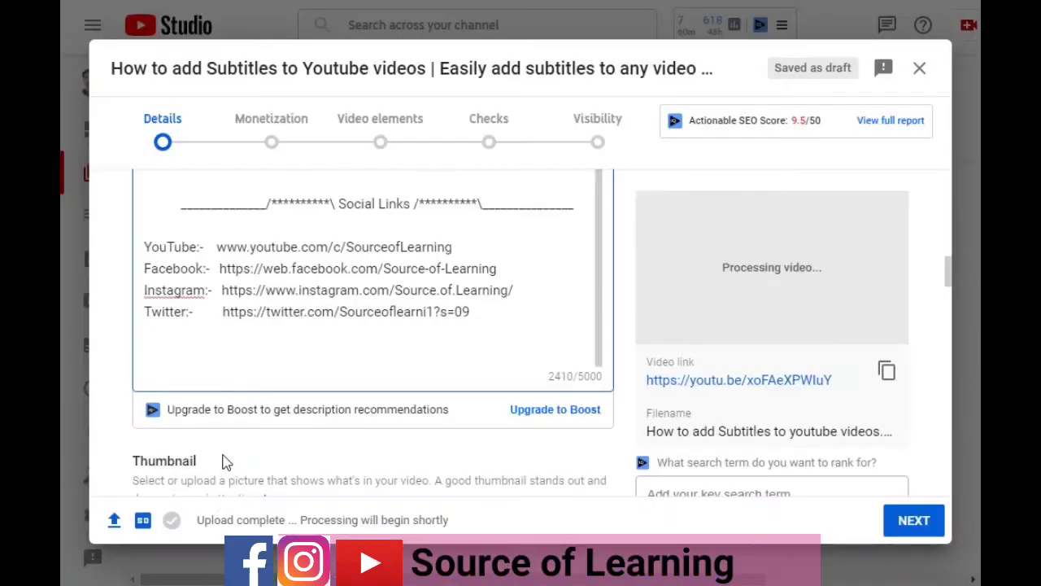
pyautogui.rightClick(166, 352)
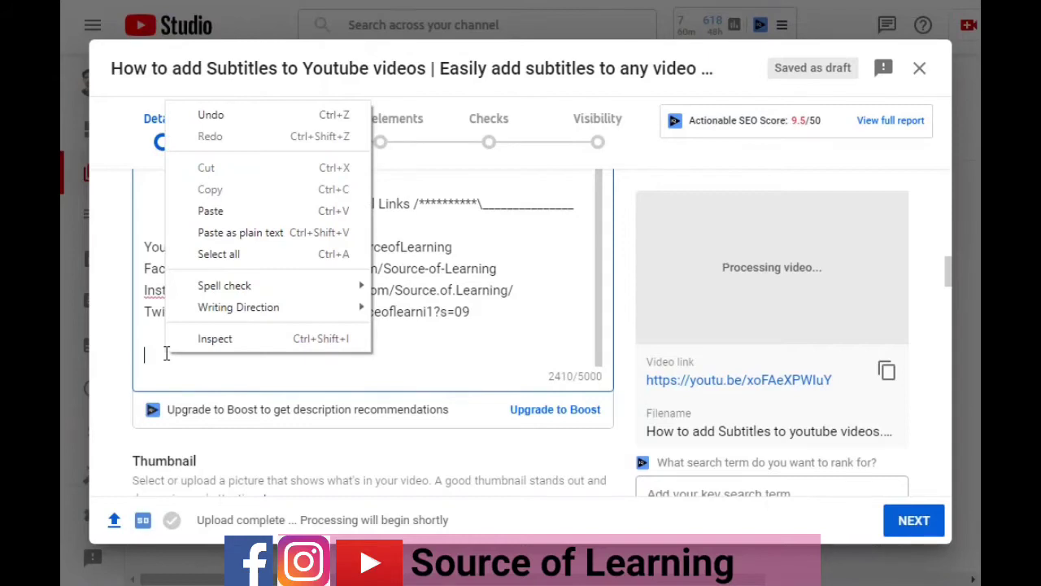
pyautogui.click(210, 211)
# Step: Upload the image "Subtitles youtube video" as the video's custom thumbnail
pyautogui.moveTo(950, 265); pyautogui.dragTo(951, 277)
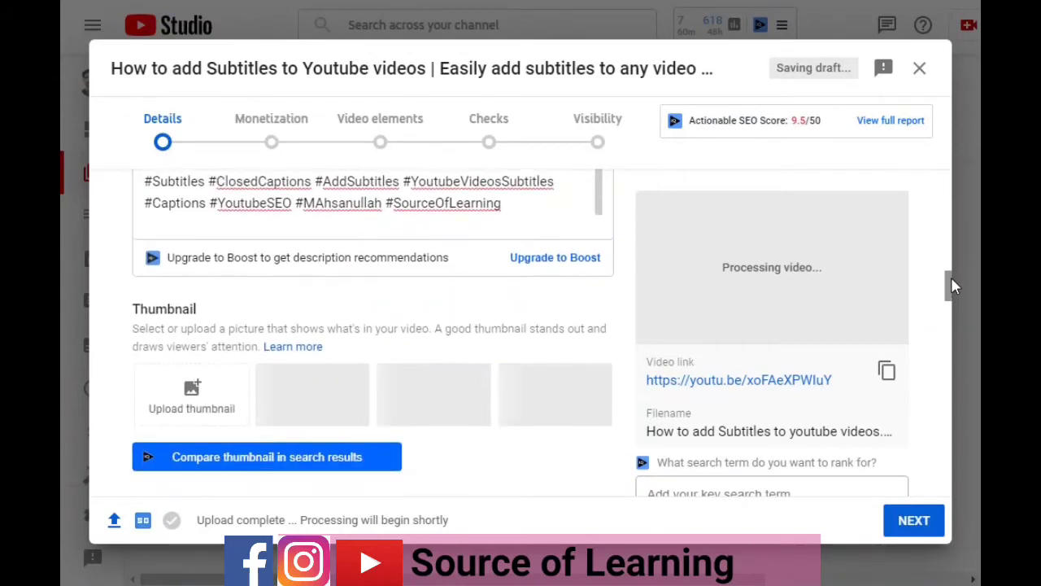
pyautogui.click(192, 394)
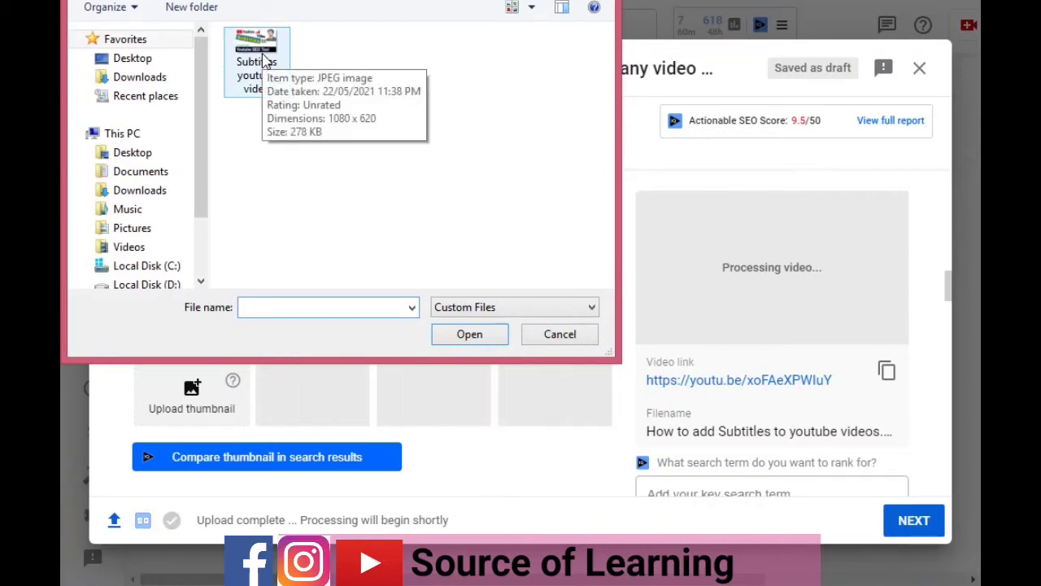
pyautogui.click(267, 63)
pyautogui.click(493, 329)
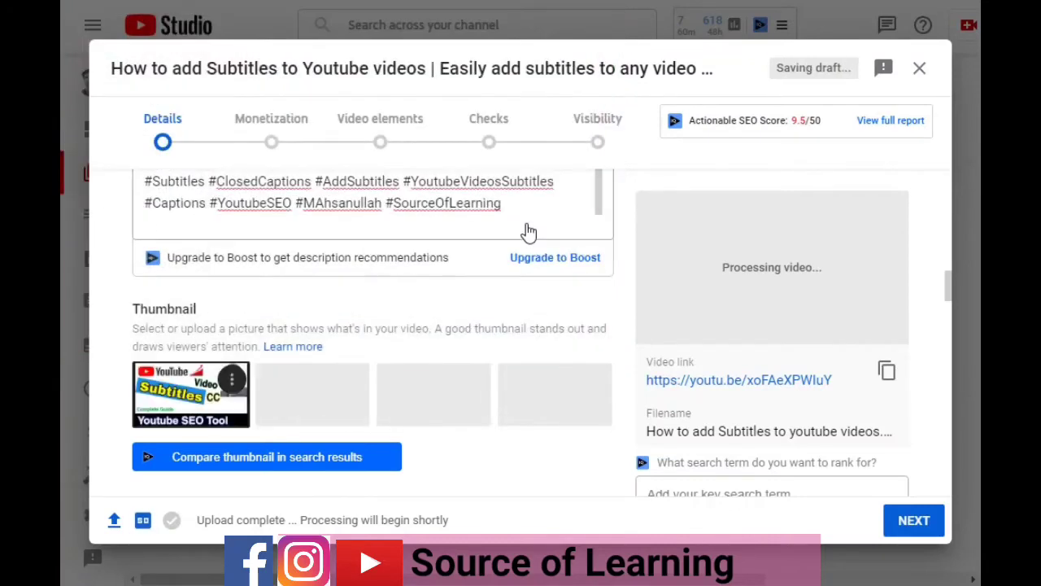
# Step: Add the video to the "YouTube Creaters Guide" playlist and confirm the selection
pyautogui.moveTo(949, 277); pyautogui.dragTo(948, 301)
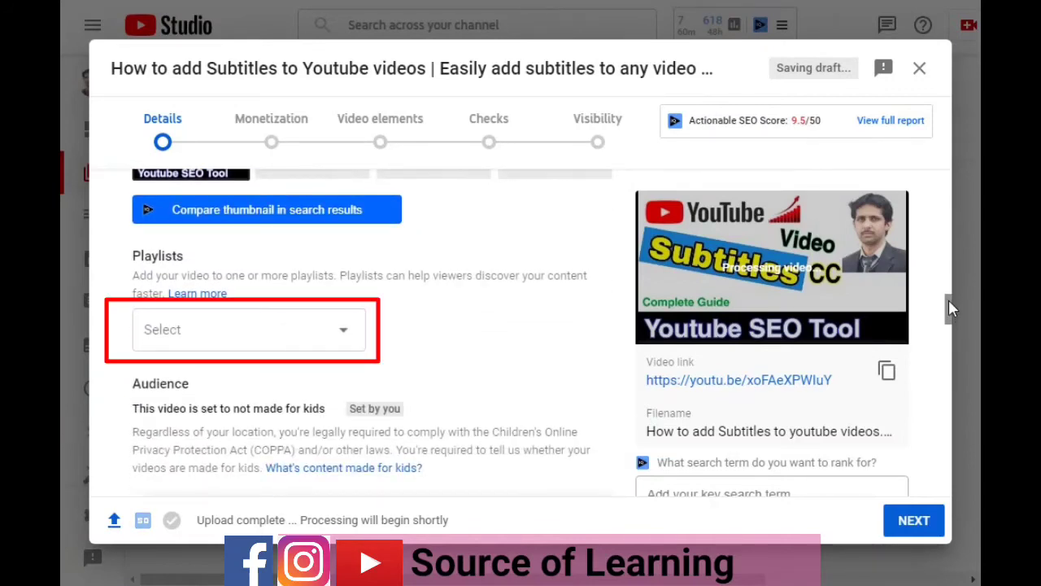
pyautogui.click(346, 335)
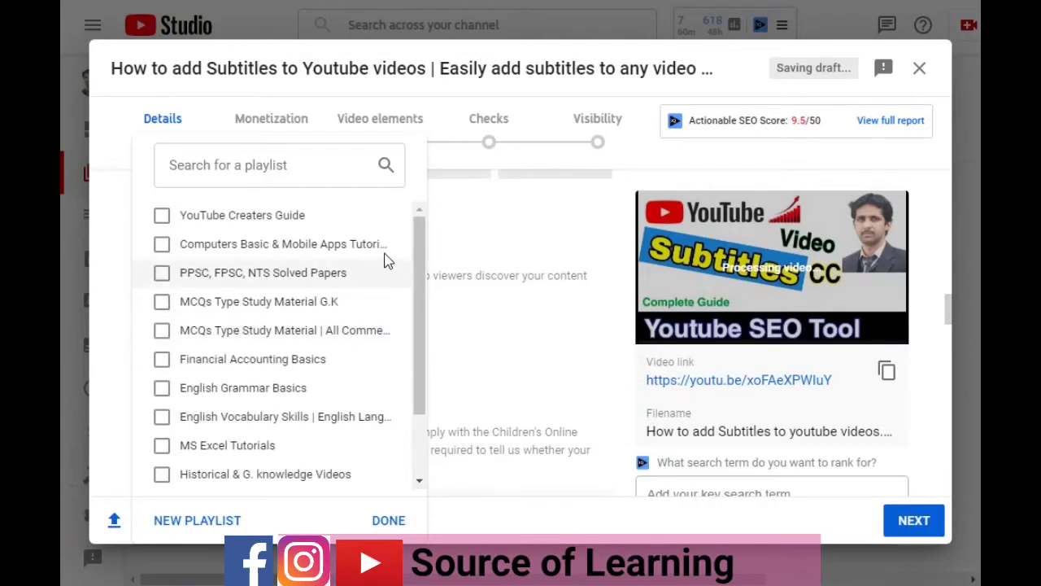
pyautogui.click(163, 217)
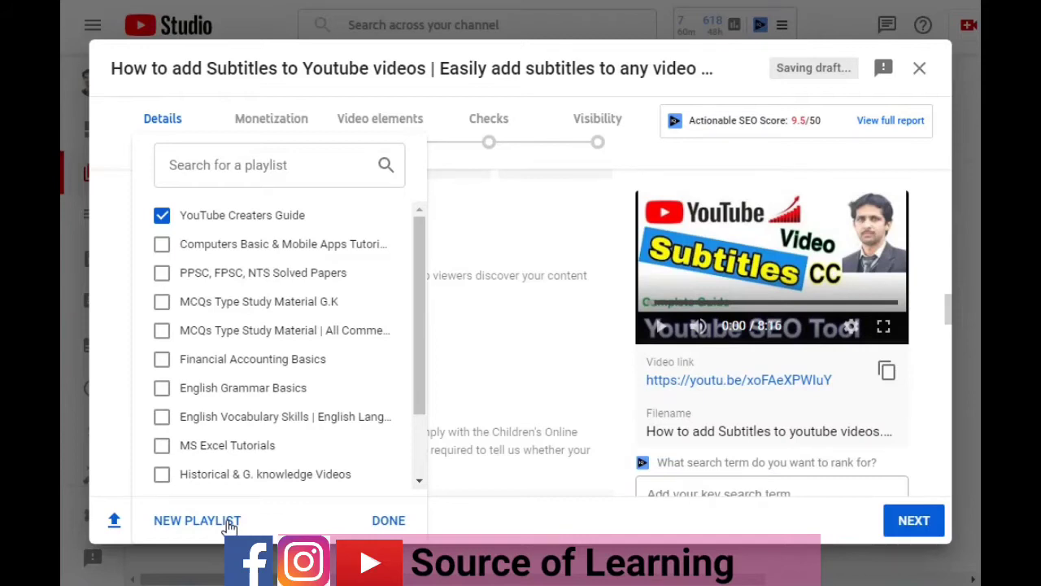
pyautogui.click(390, 522)
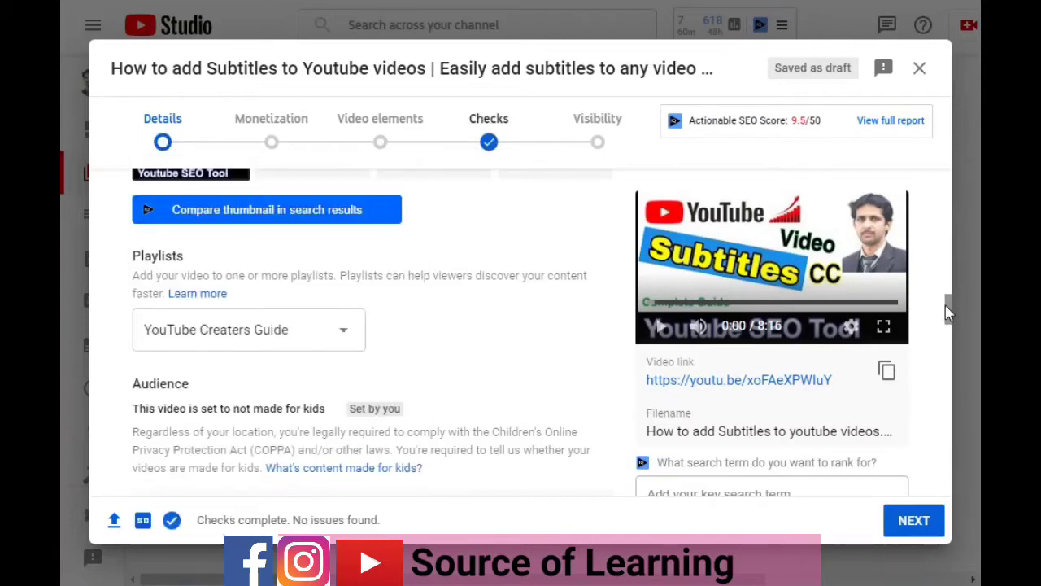
# Step: Remove the "Informational" and "Education" tags from the video's tags
pyautogui.scroll(-2, 946, 317)
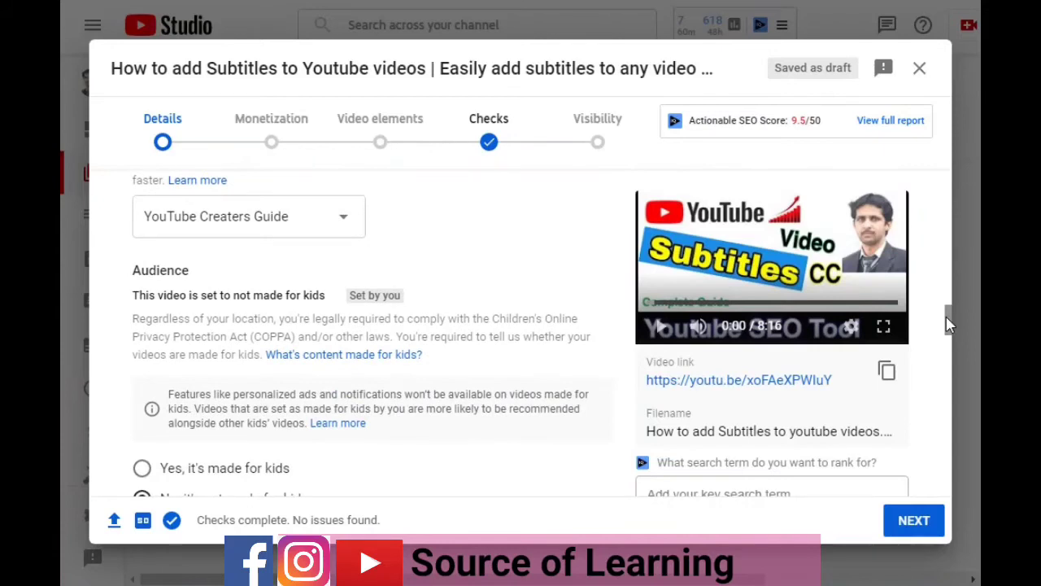
pyautogui.moveTo(946, 324); pyautogui.dragTo(952, 334)
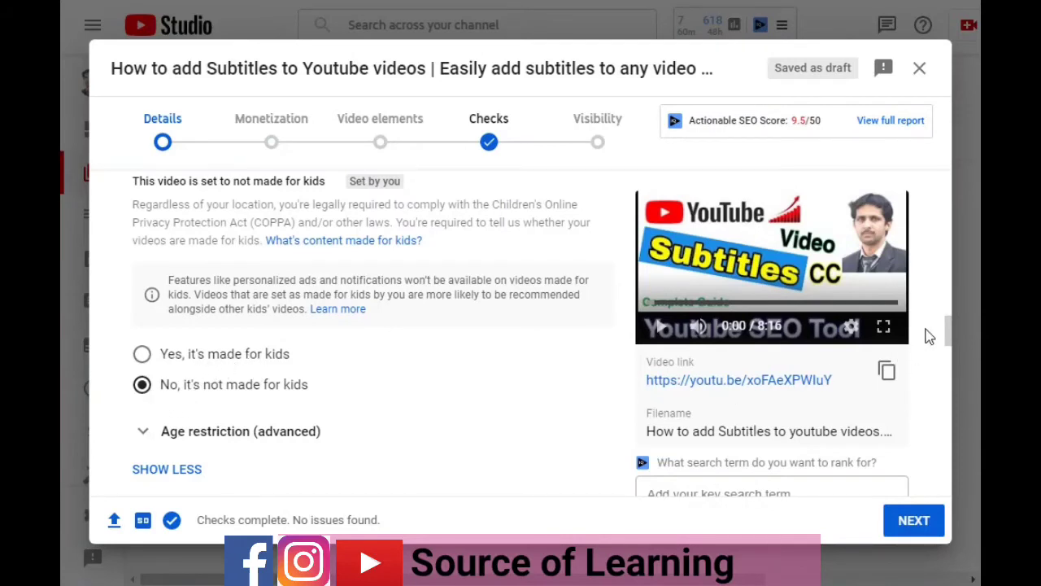
pyautogui.moveTo(954, 345); pyautogui.dragTo(948, 374)
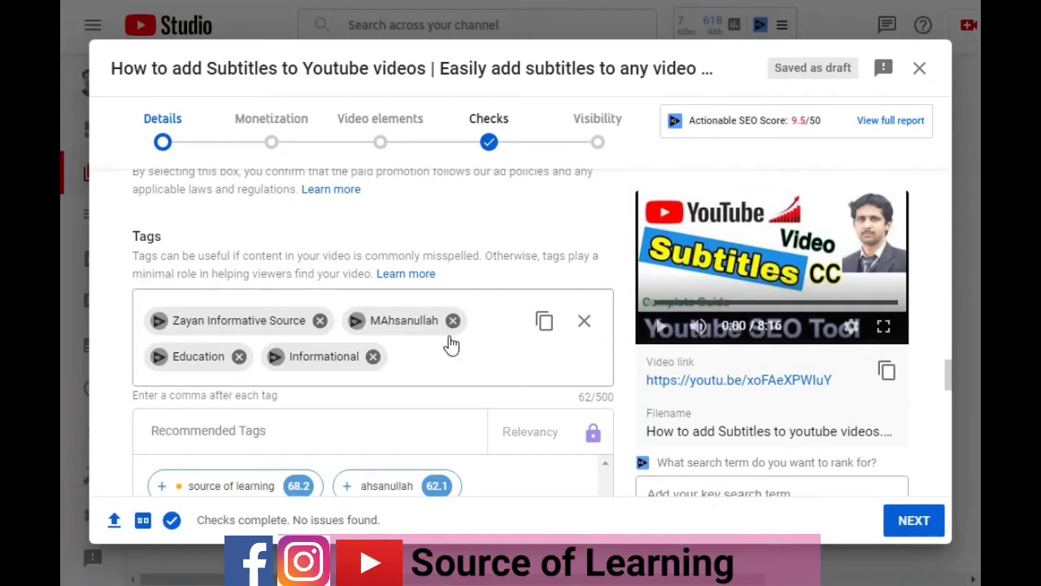
pyautogui.click(373, 357)
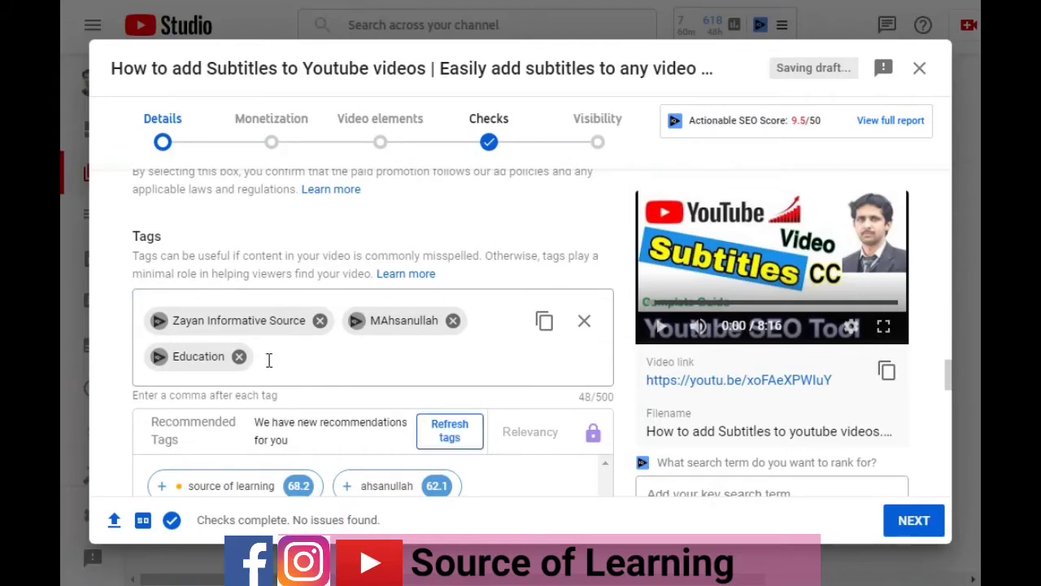
pyautogui.click(240, 356)
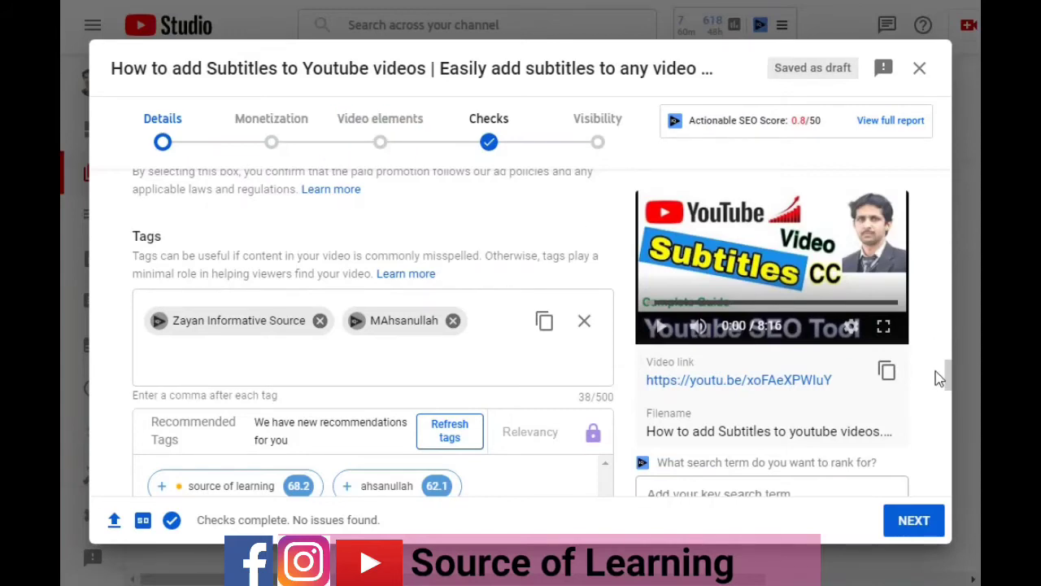
# Step: Copy the comma-separated keyword list starting with "Subtitles,captions" from the Word document and paste it after the video's existing tags
pyautogui.moveTo(948, 382); pyautogui.dragTo(975, 161)
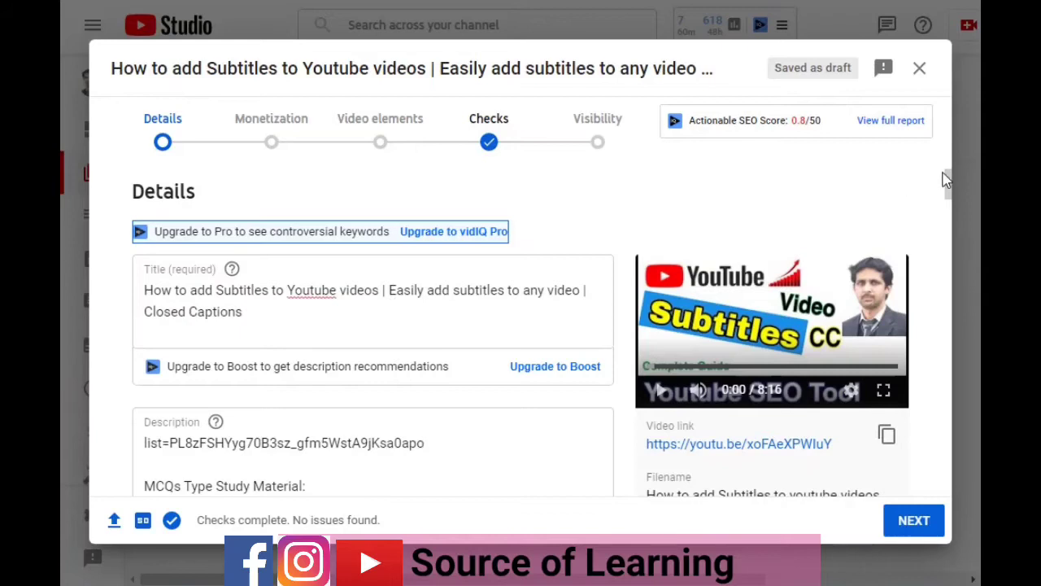
pyautogui.moveTo(948, 177); pyautogui.dragTo(953, 372)
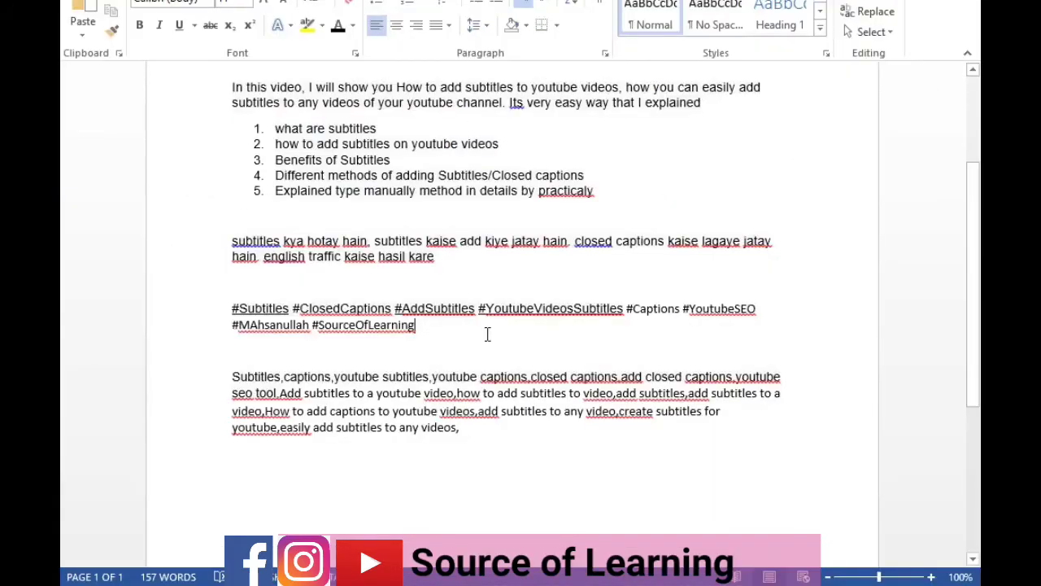
pyautogui.moveTo(446, 427); pyautogui.dragTo(235, 374)
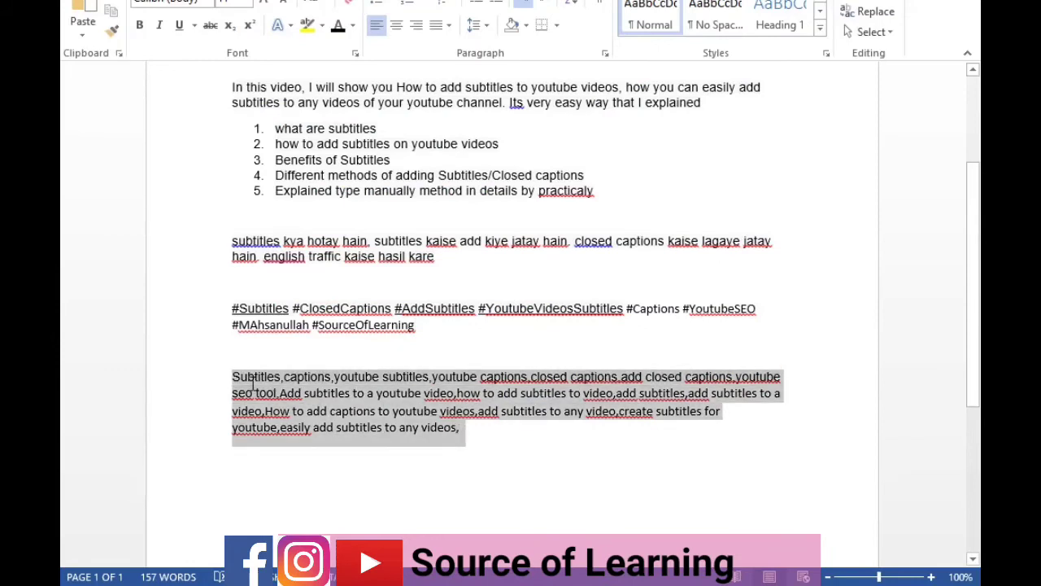
pyautogui.rightClick(252, 389)
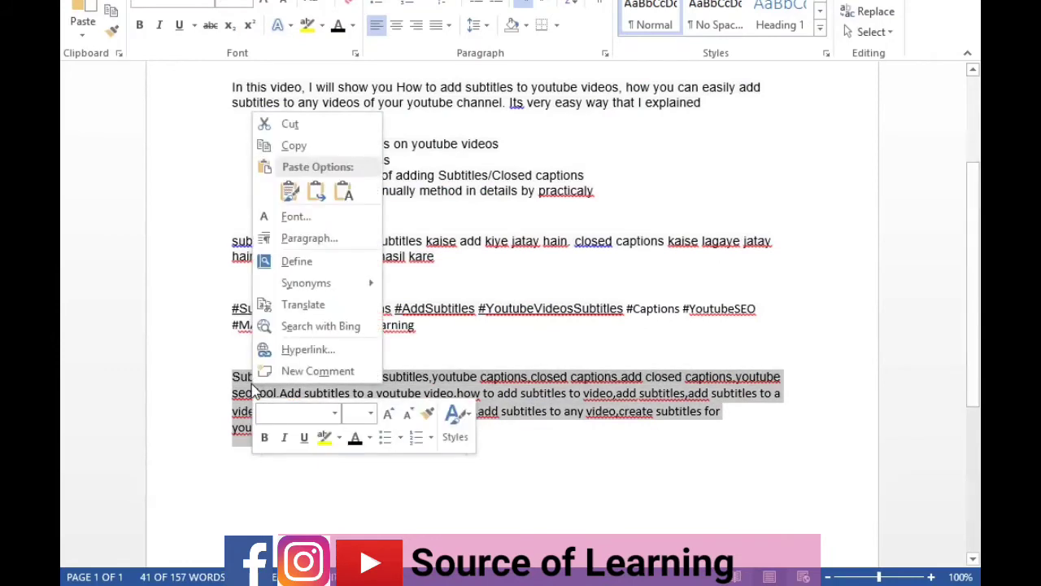
pyautogui.click(322, 149)
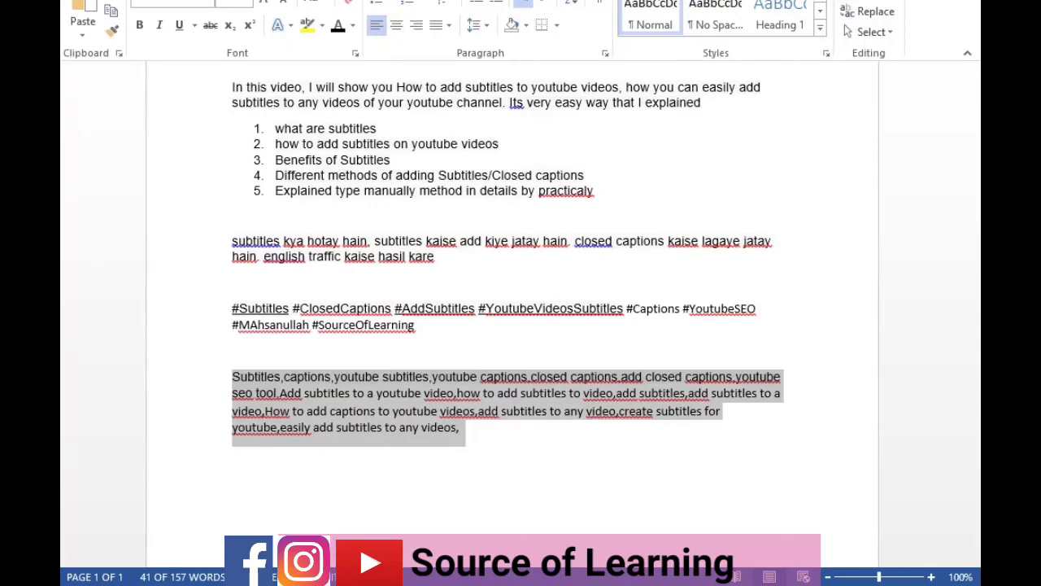
pyautogui.hotkey('alt', 'Tab')
pyautogui.scroll(-1, 325, 285)
pyautogui.rightClick(207, 298)
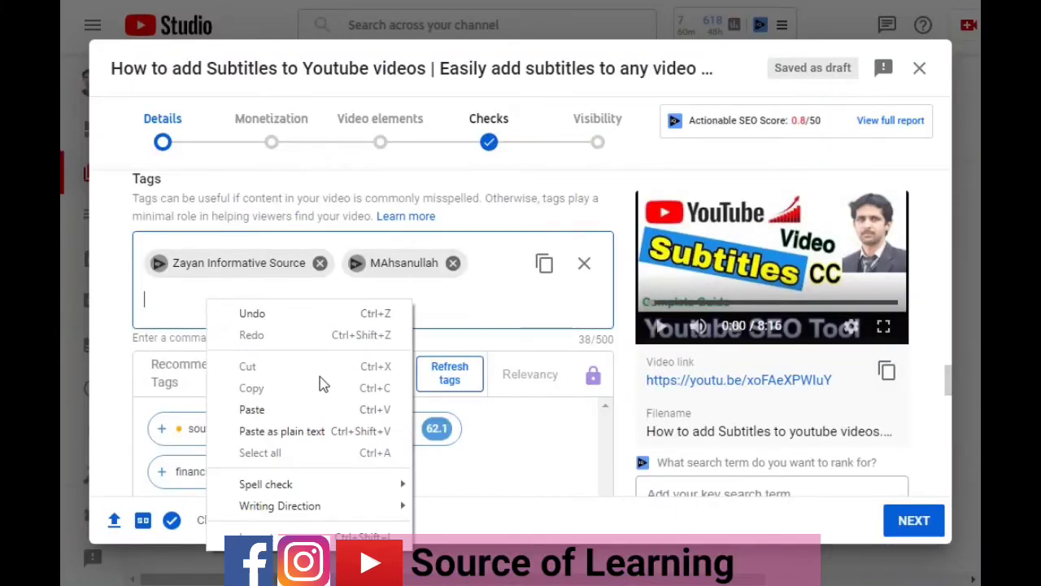
pyautogui.click(252, 410)
# Step: Review the available caption certification options for the video and close the list without choosing another one
pyautogui.moveTo(947, 355); pyautogui.dragTo(947, 422)
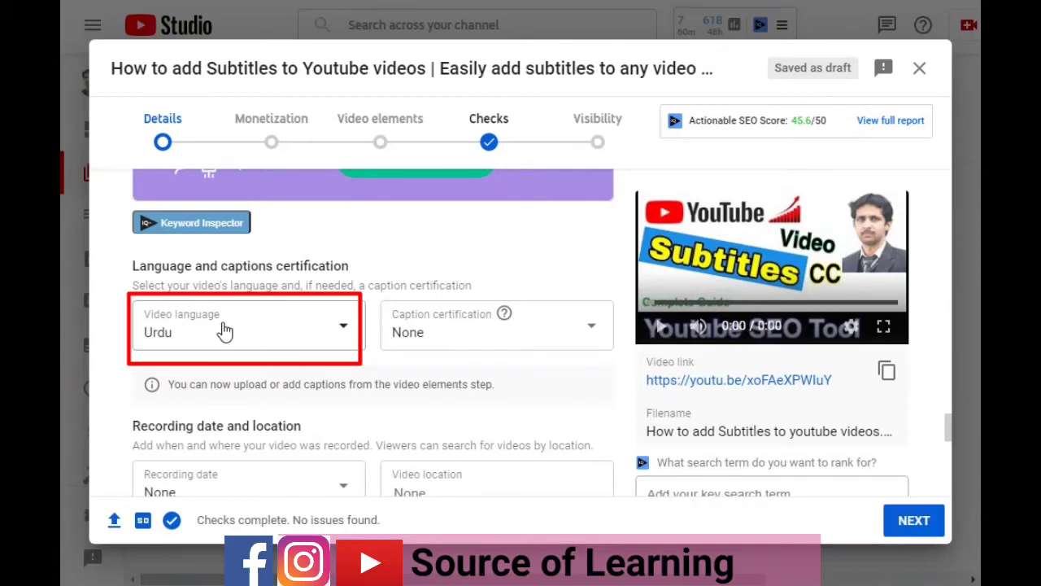
pyautogui.click(596, 331)
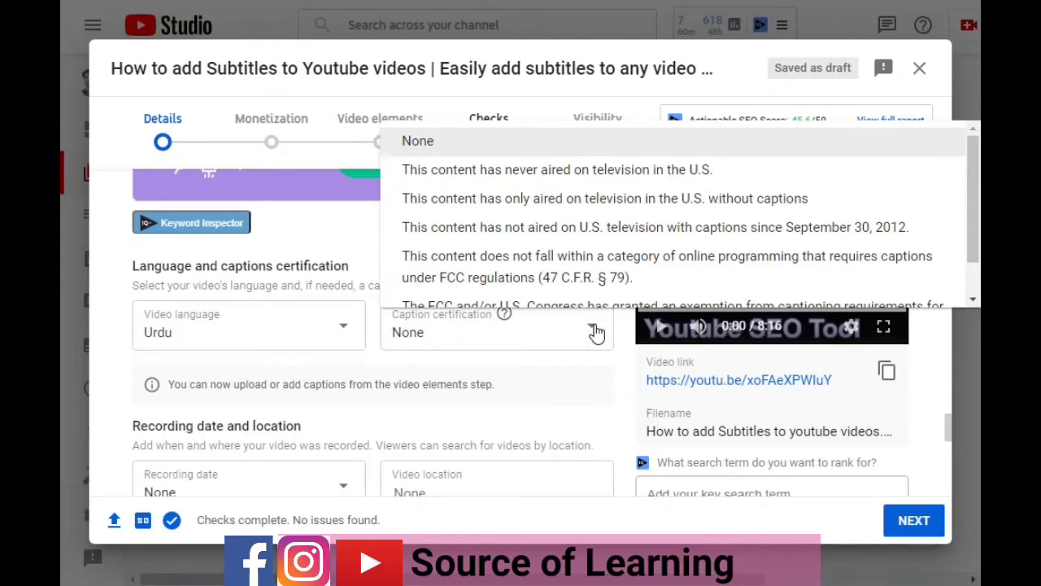
pyautogui.moveTo(949, 430); pyautogui.dragTo(950, 434)
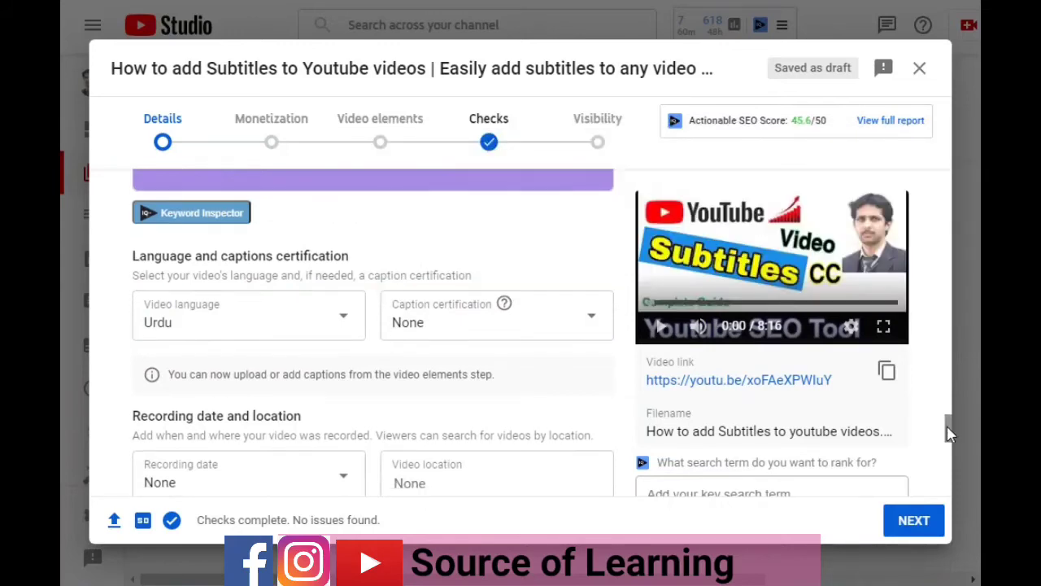
# Step: Set the video's recording date to May 23, 2021 and leave the video location empty
pyautogui.scroll(-2, 948, 431)
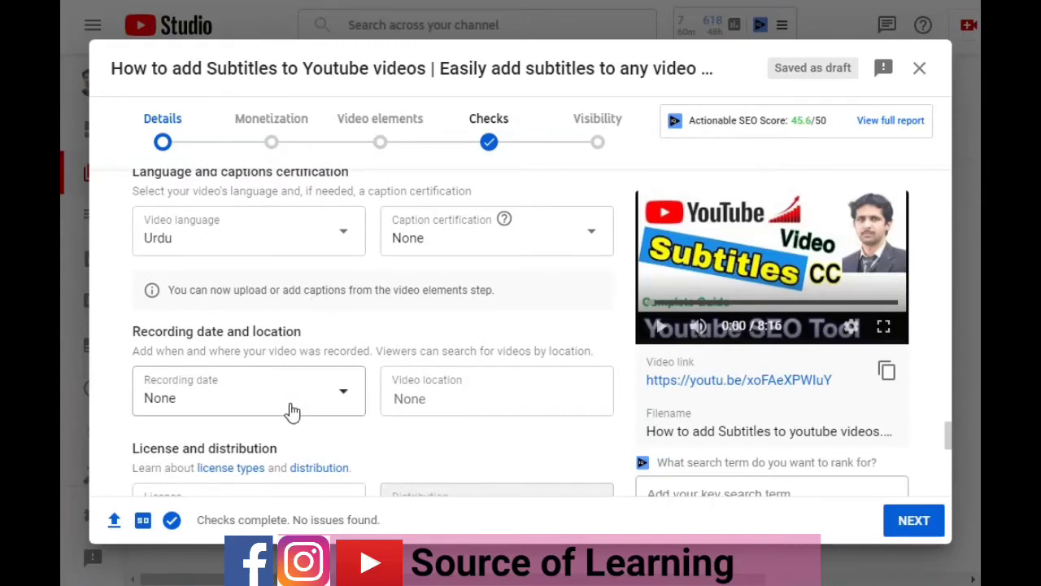
pyautogui.click(345, 399)
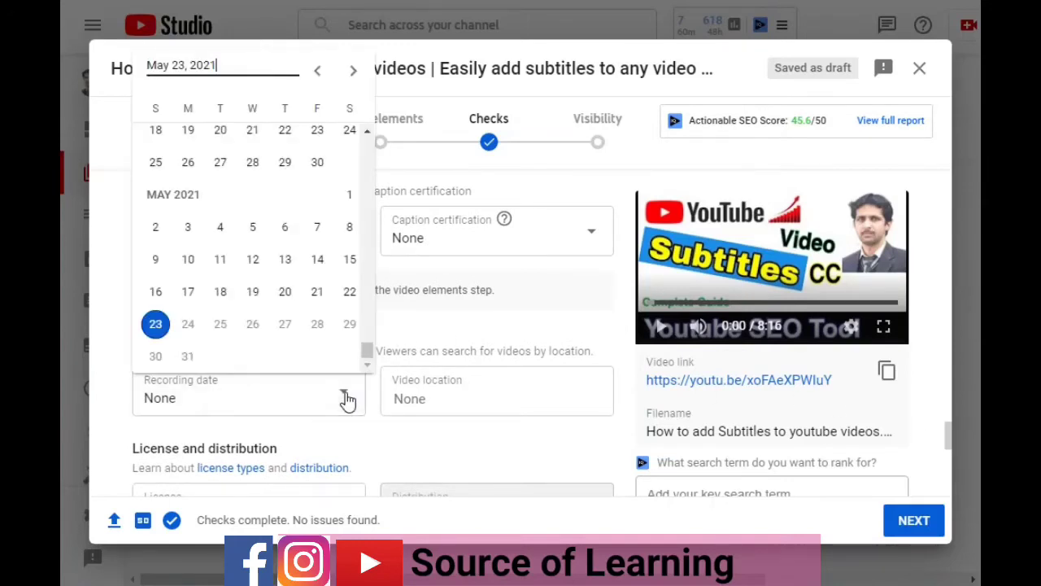
pyautogui.click(156, 324)
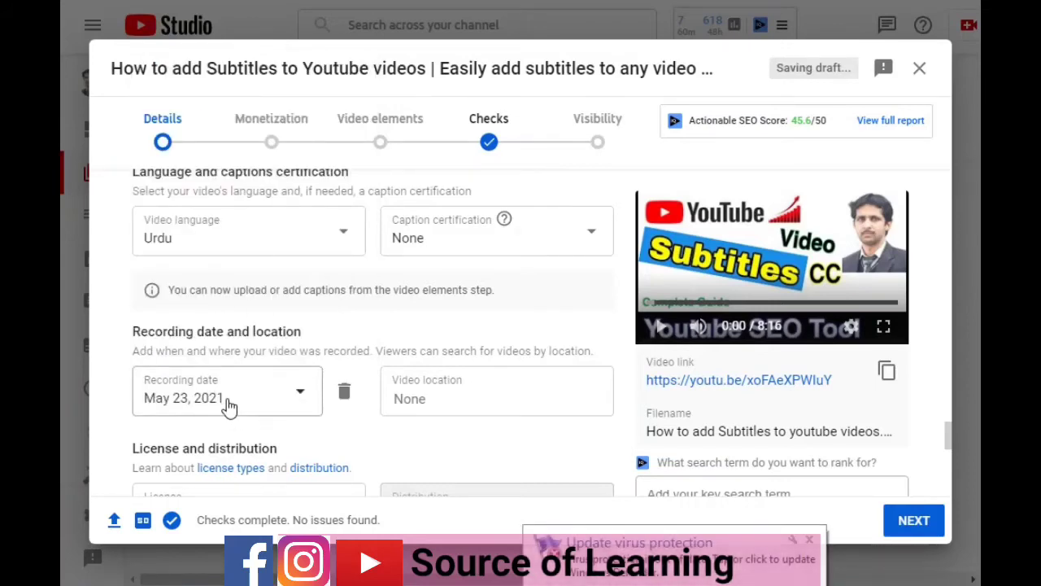
pyautogui.click(440, 398)
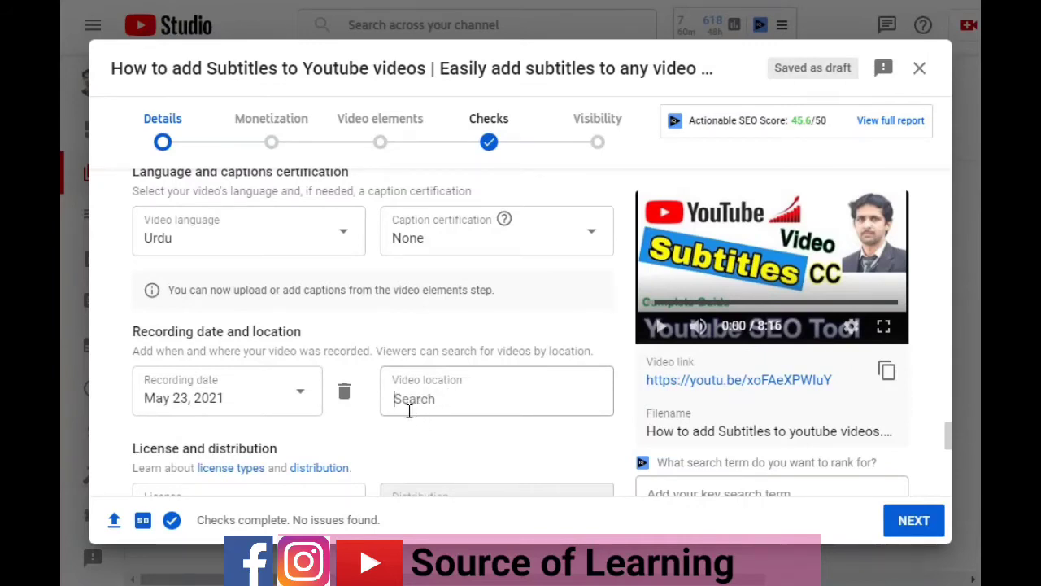
pyautogui.click(411, 433)
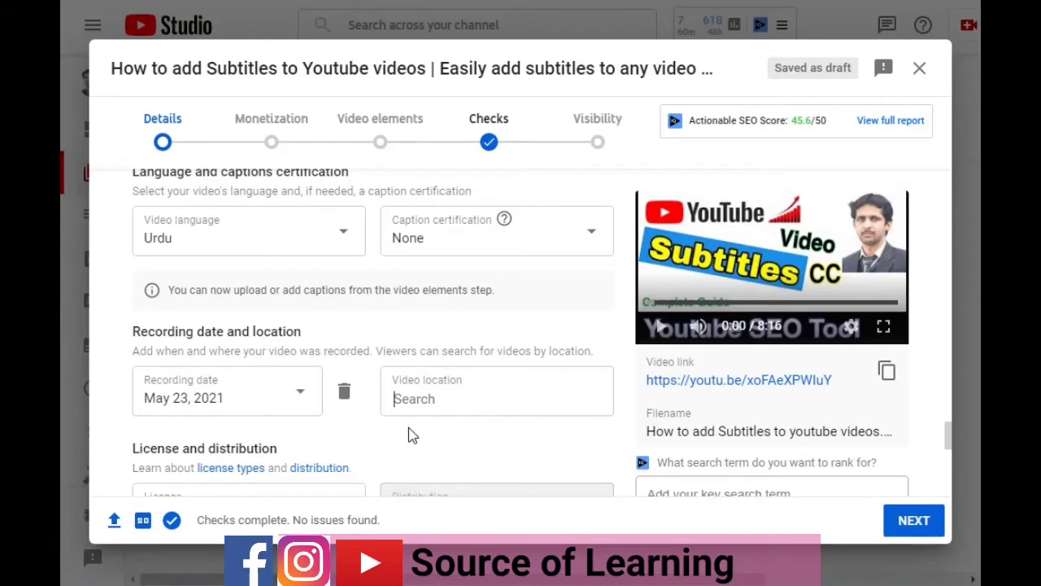